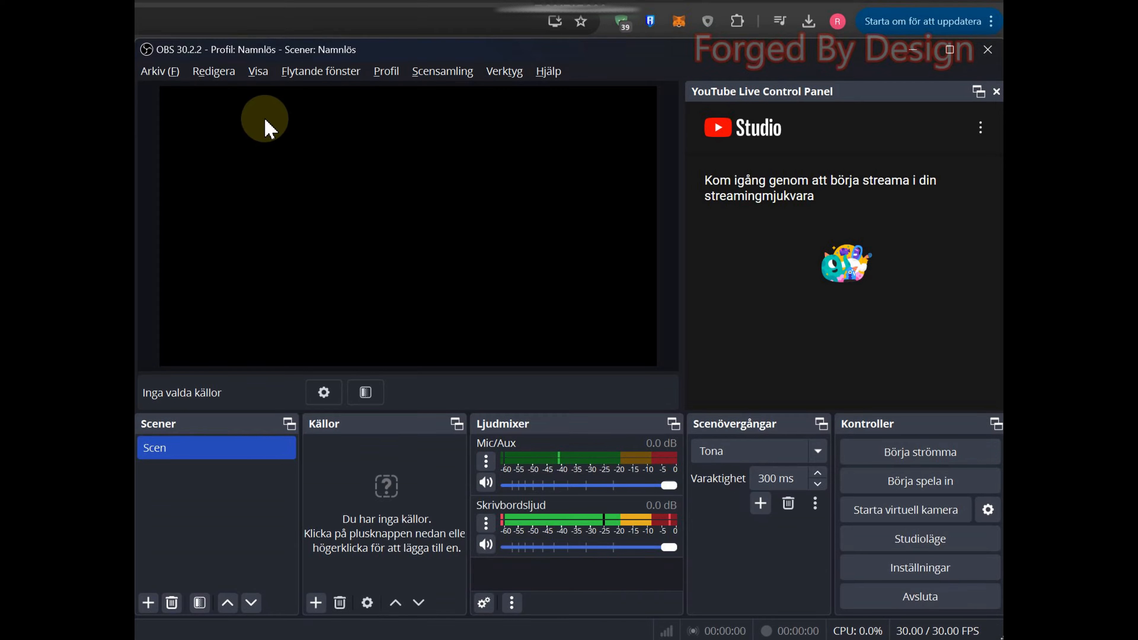
Step: Open the output settings and keep the output mode on Enkelt
click(161, 72)
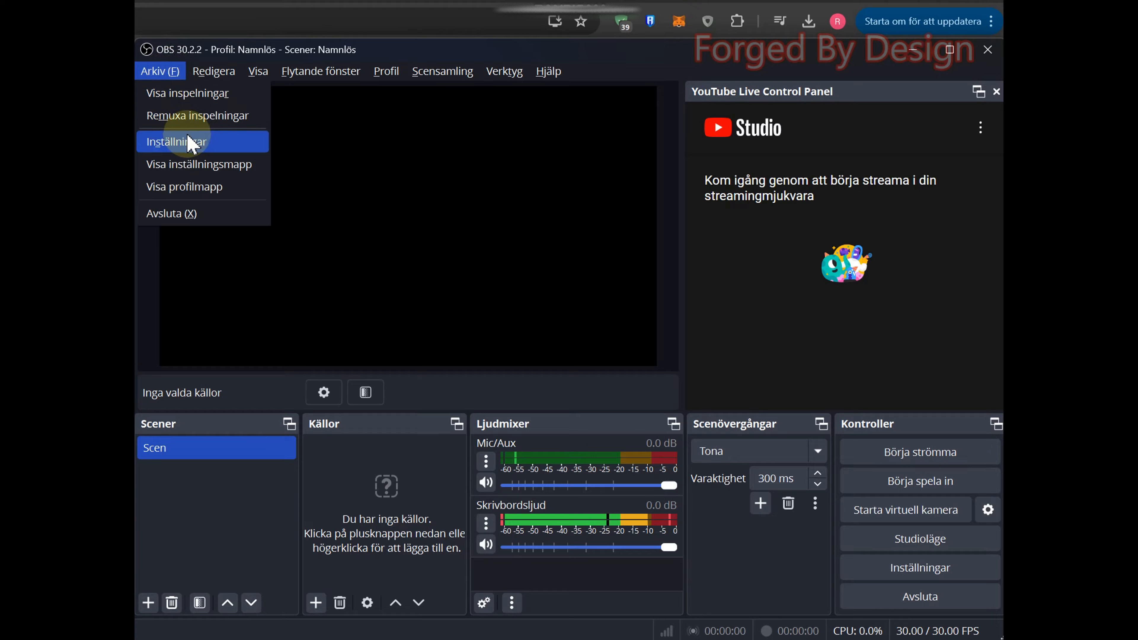
click(190, 142)
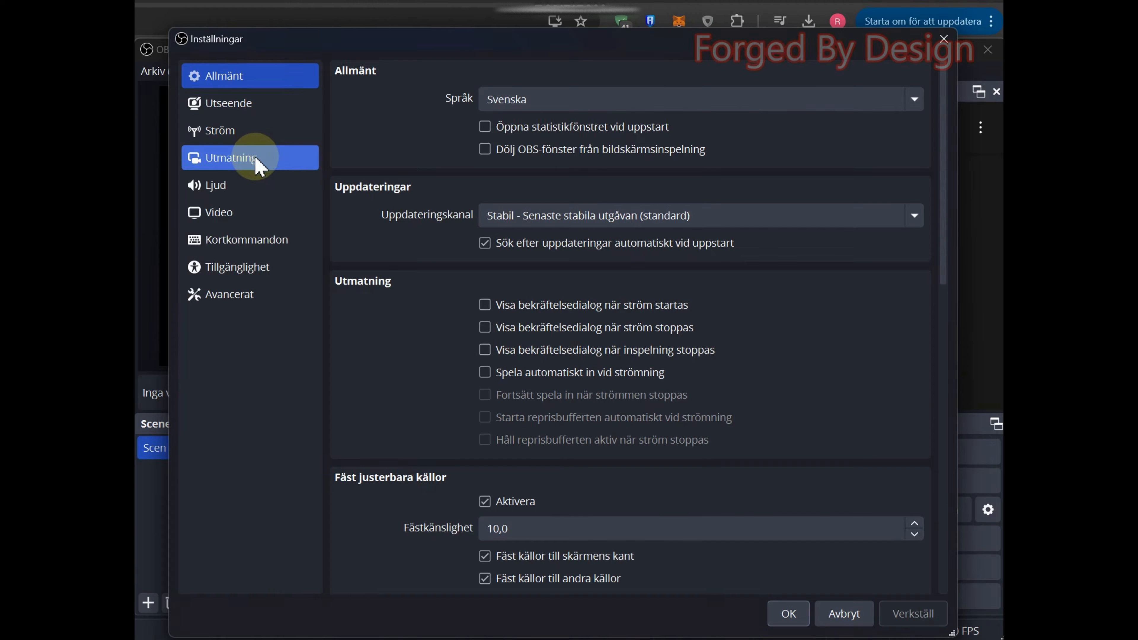
click(233, 163)
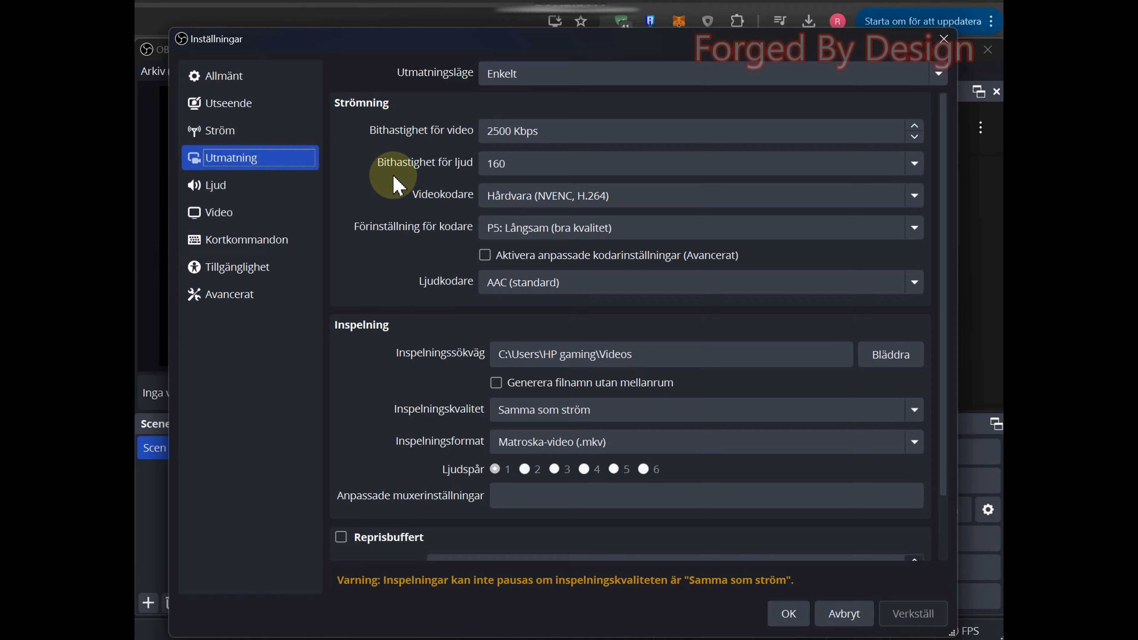
click(529, 74)
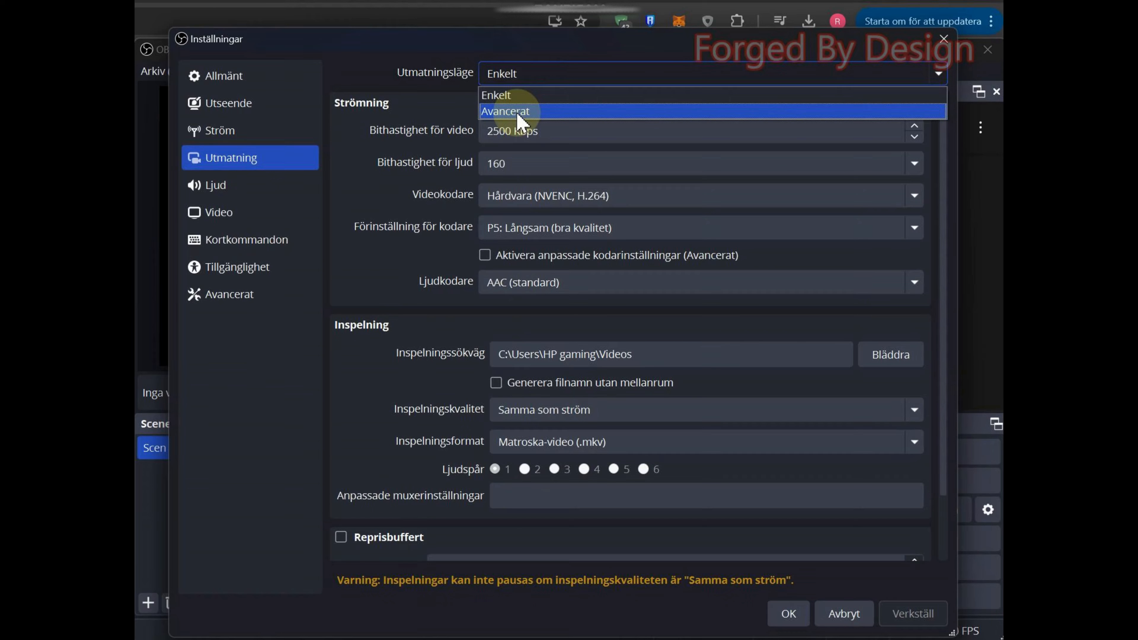
click(519, 99)
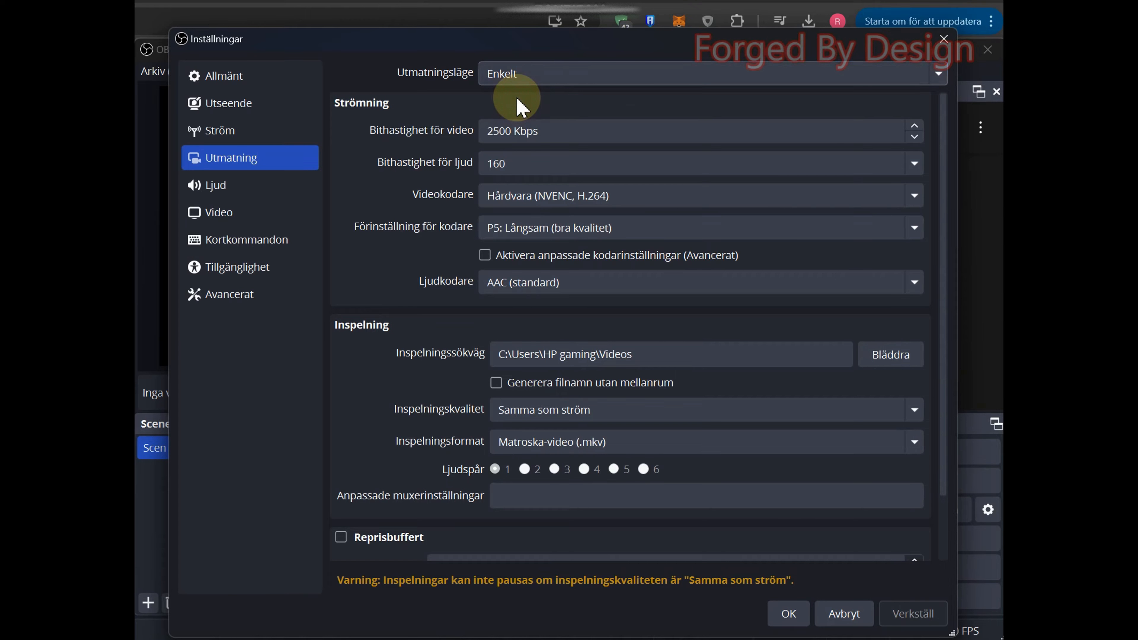
Step: Set the recording quality to "Hög kvalitet, mellanstor filstorlek" and the recording format to MPEG-4 (.mp4)
scroll(459, 223, down, 3)
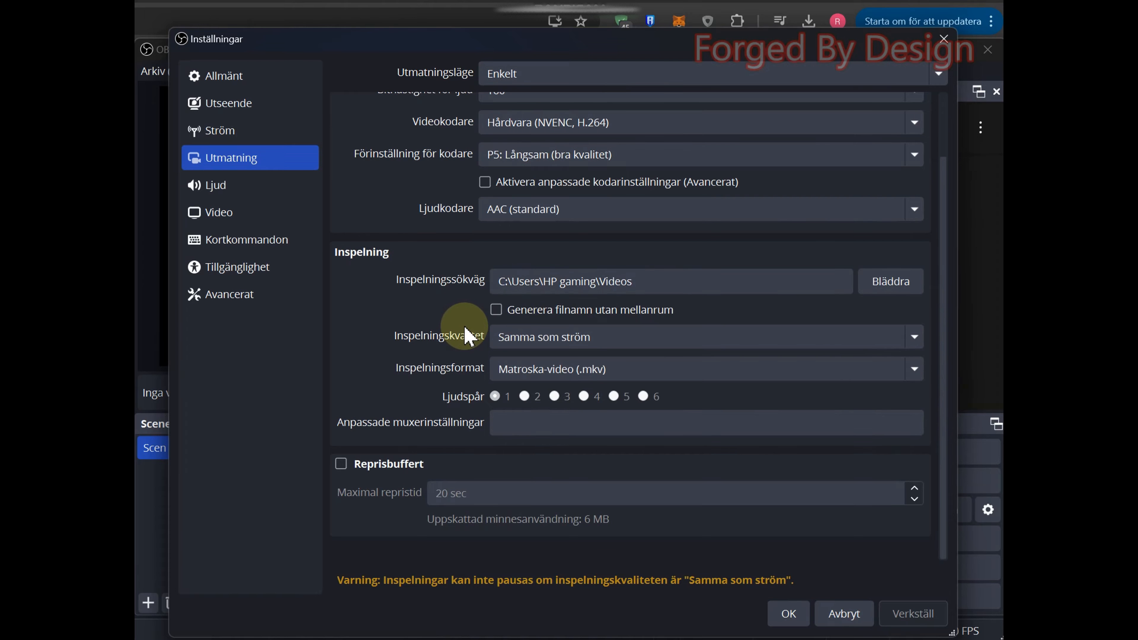
click(659, 337)
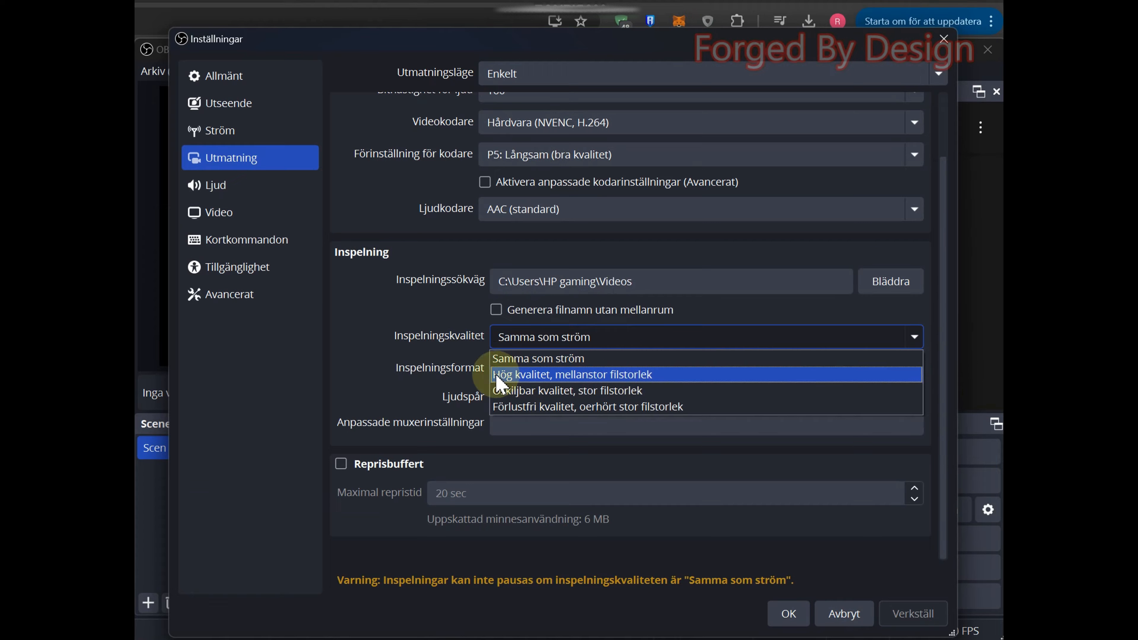
click(603, 379)
click(533, 372)
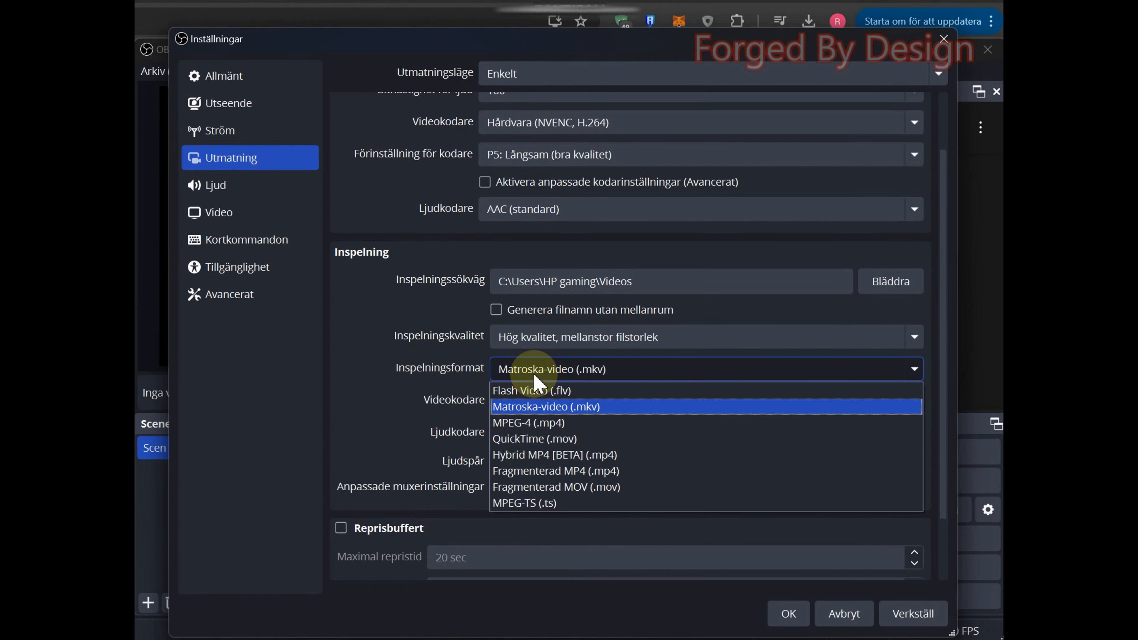
click(585, 424)
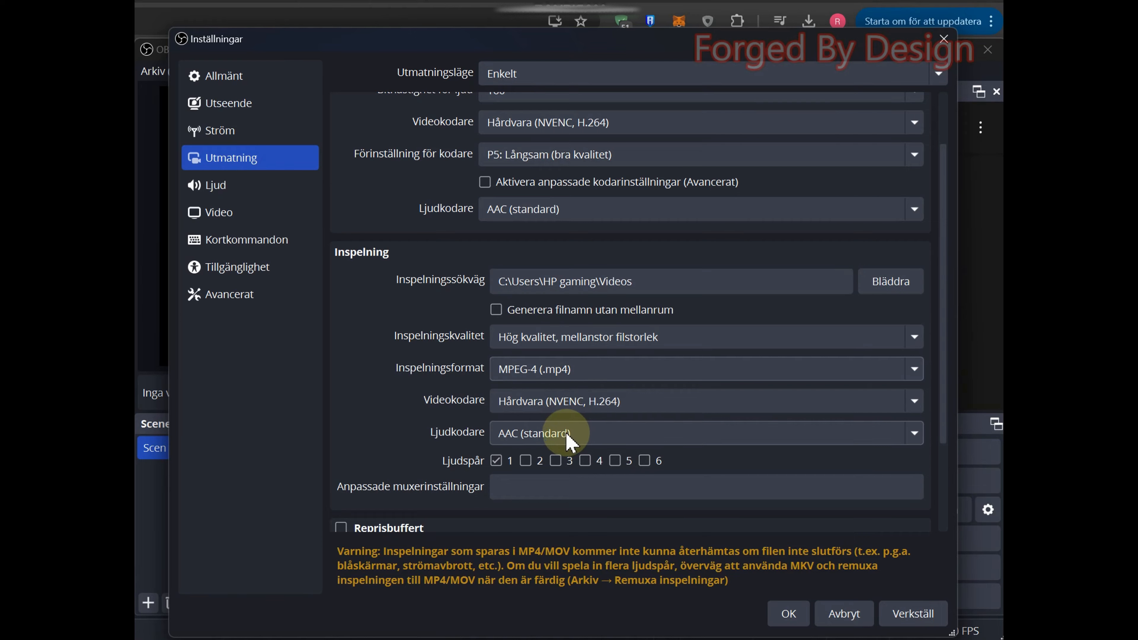
Step: Set the recording video encoder to Hårdvara (NVENC, HEVC) and apply the output settings
click(583, 402)
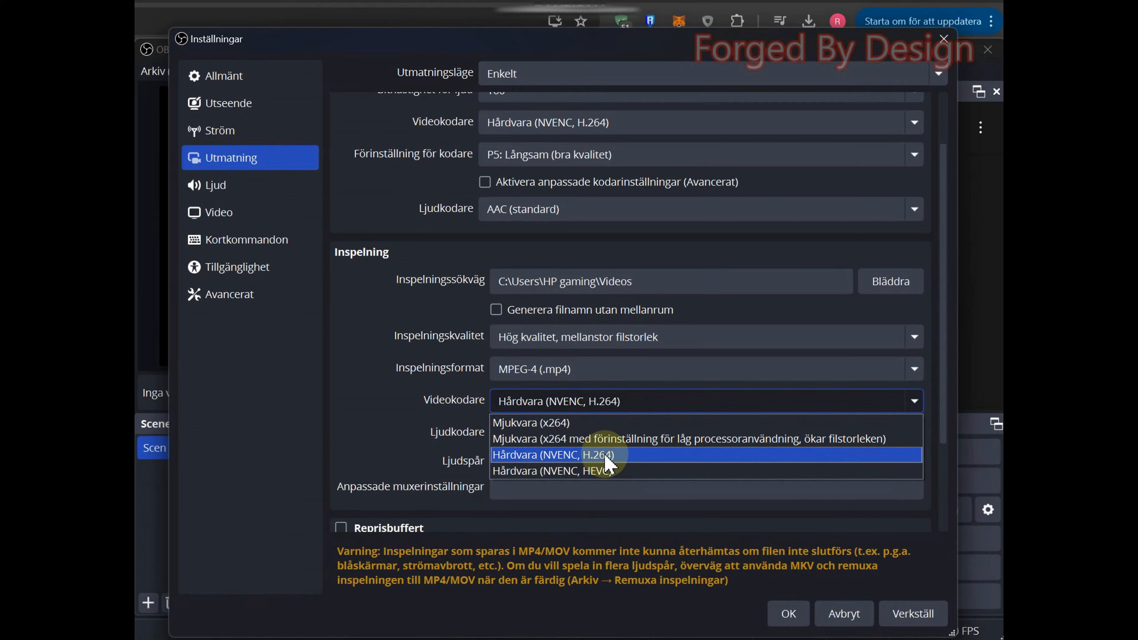
click(609, 469)
scroll(450, 426, down, 2)
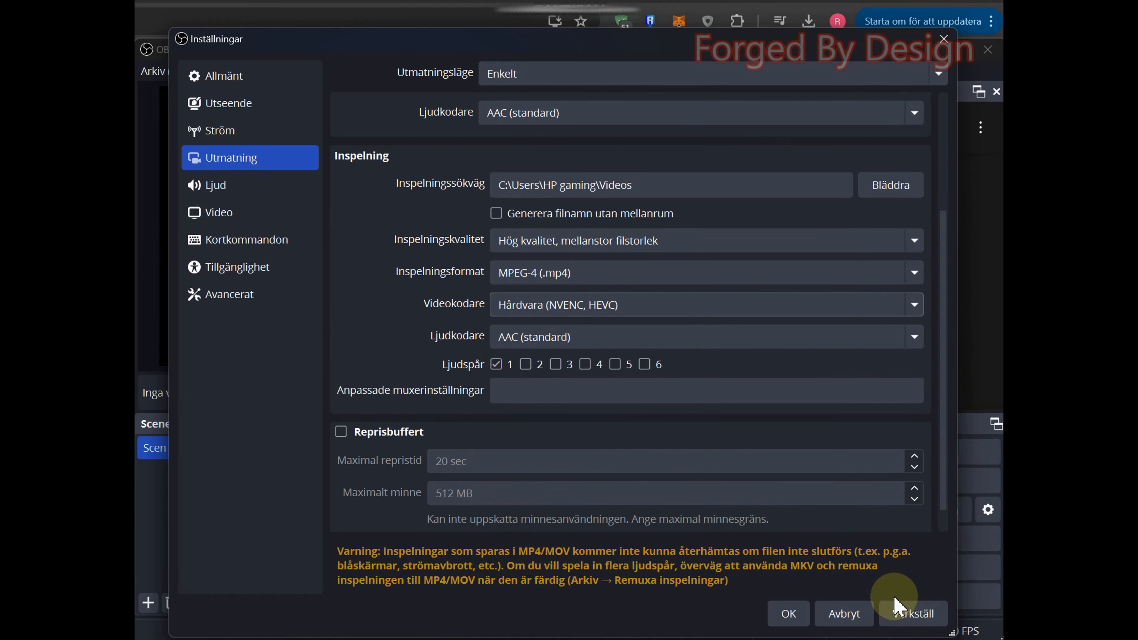
click(910, 614)
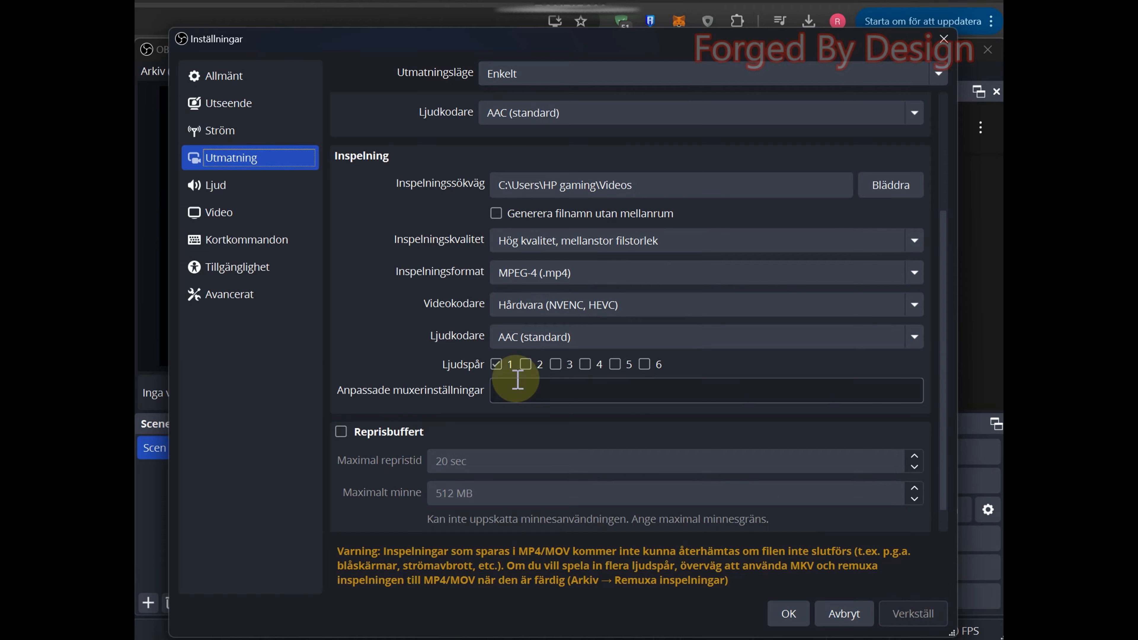
Step: In the audio settings, keep desktop audio on Standard and set the first microphone to the CORSAIR VOID RGB USB Gaming Headset
click(268, 191)
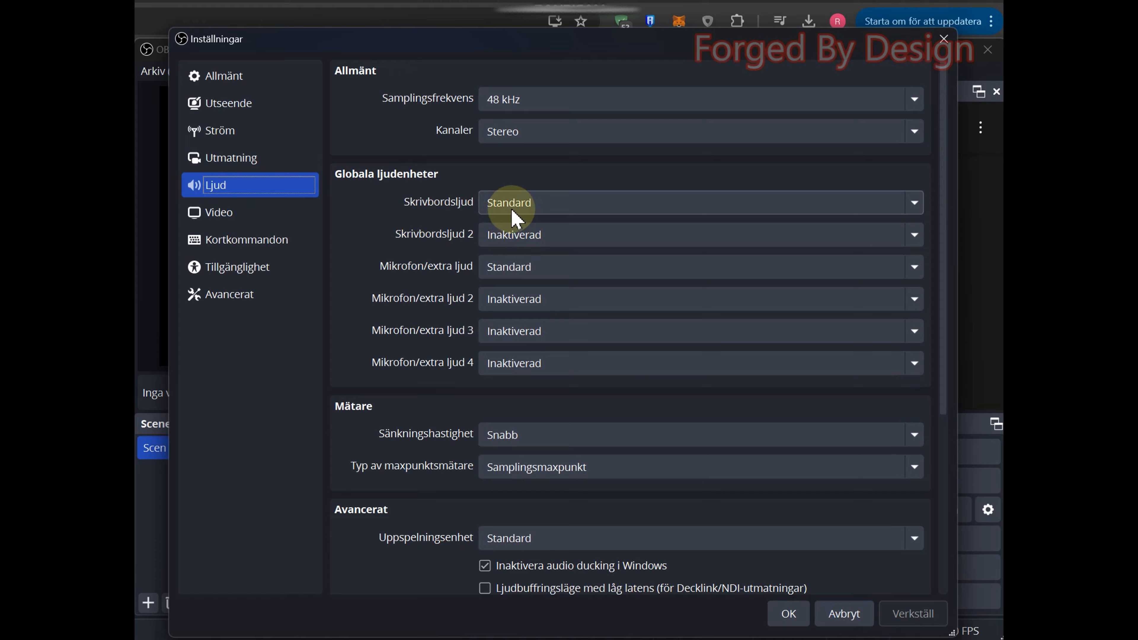
click(517, 219)
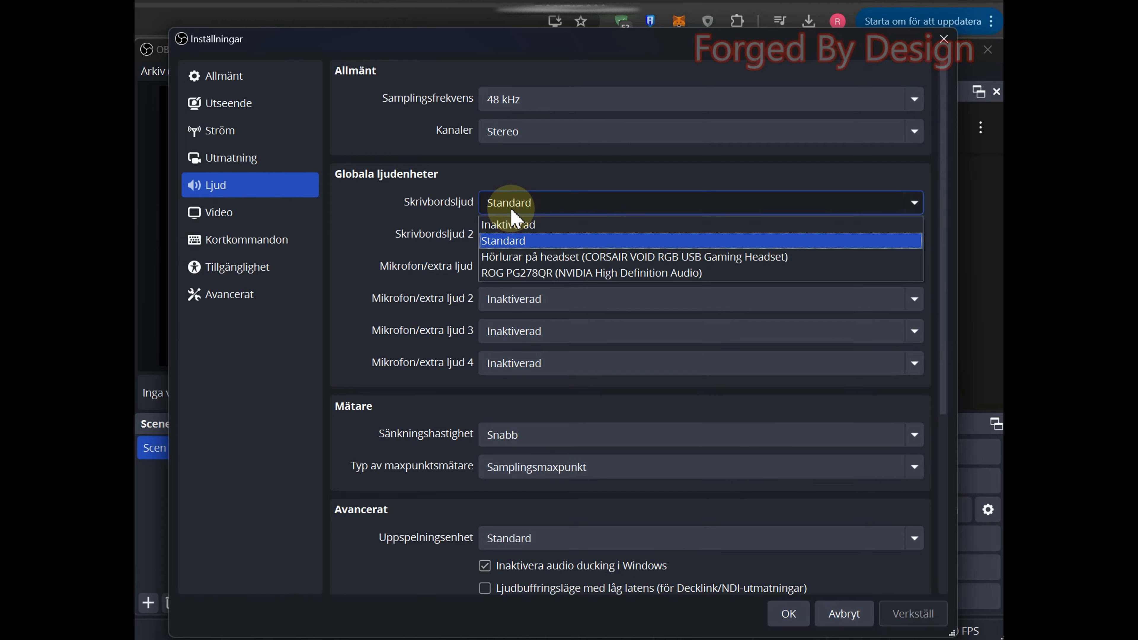
click(544, 209)
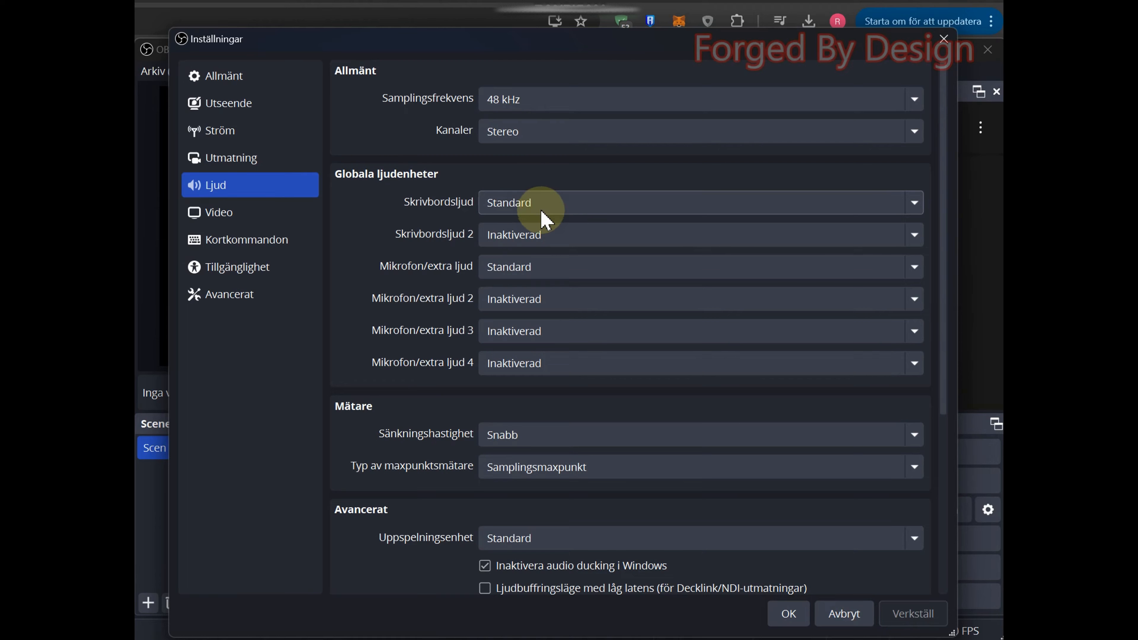
click(551, 274)
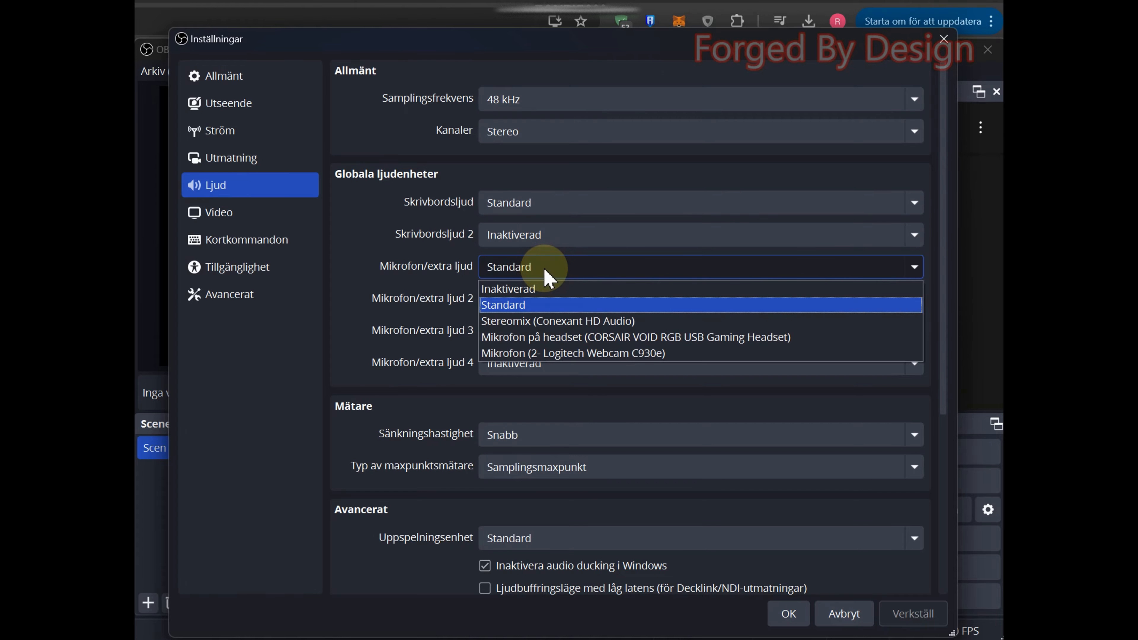
click(578, 338)
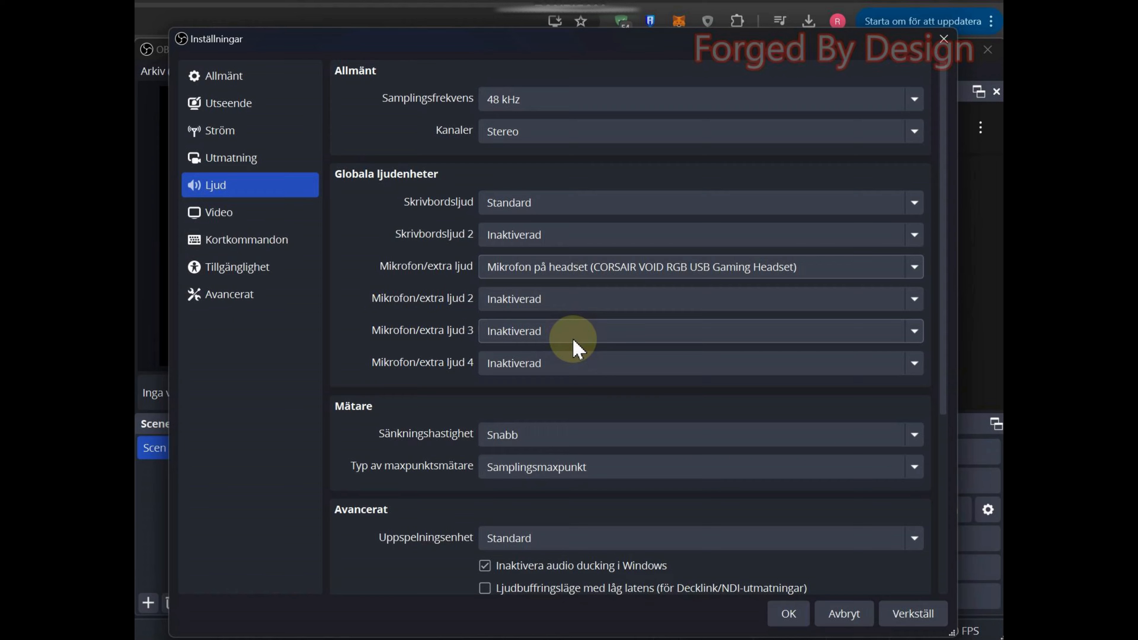
Step: In the video settings, set the base canvas resolution to 2561x1440 and the scaled output resolution to 2560x1440
click(265, 218)
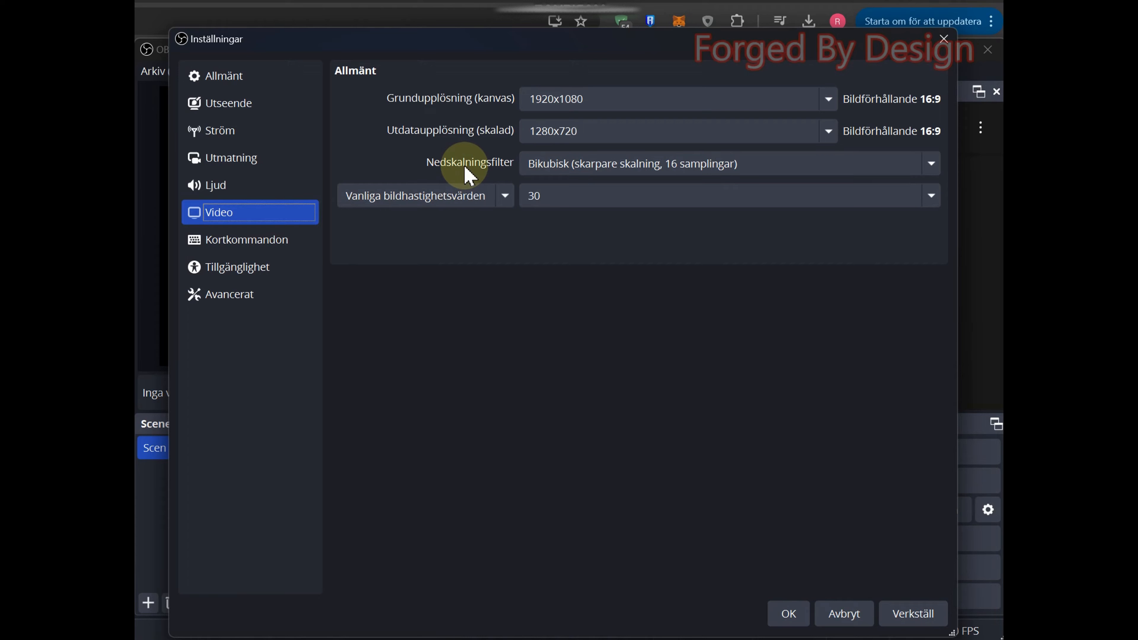
click(554, 103)
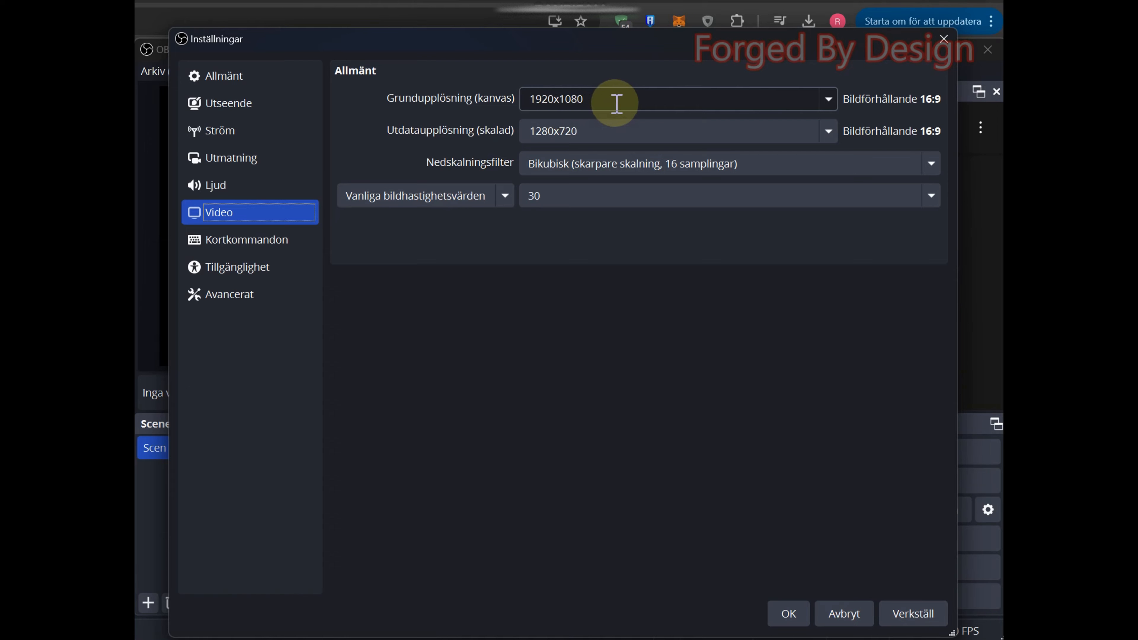
click(829, 99)
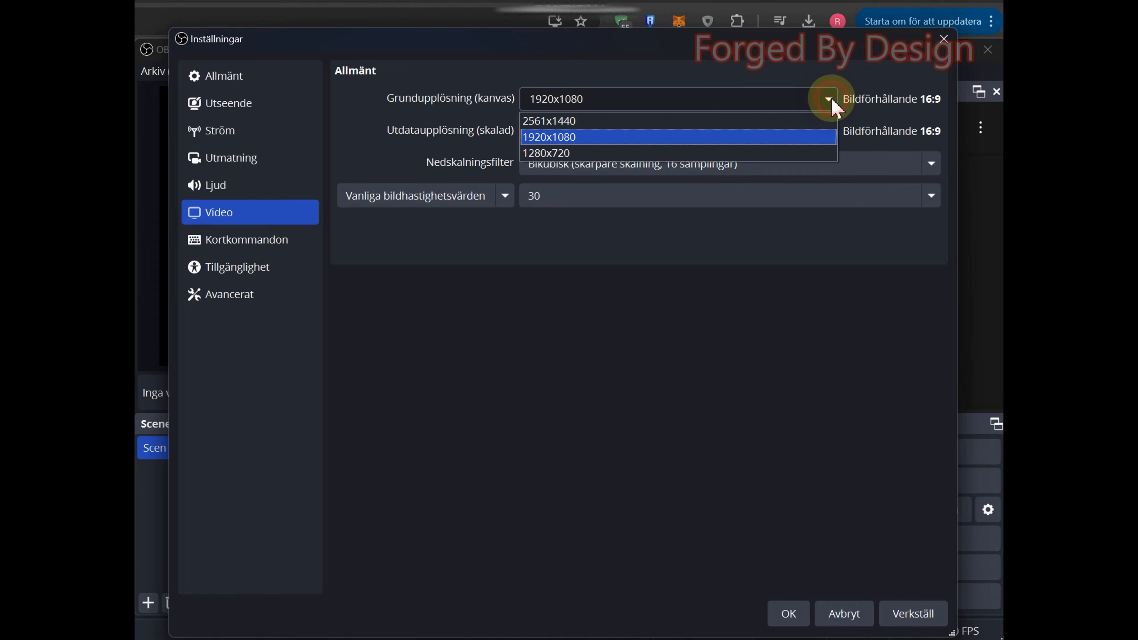
click(761, 118)
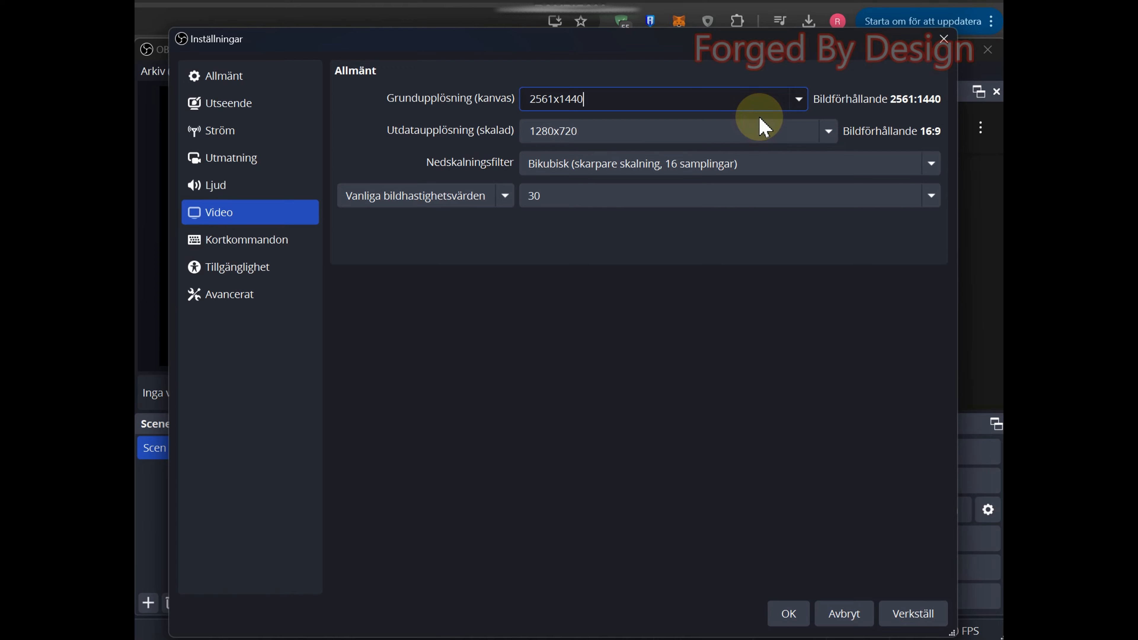
click(828, 132)
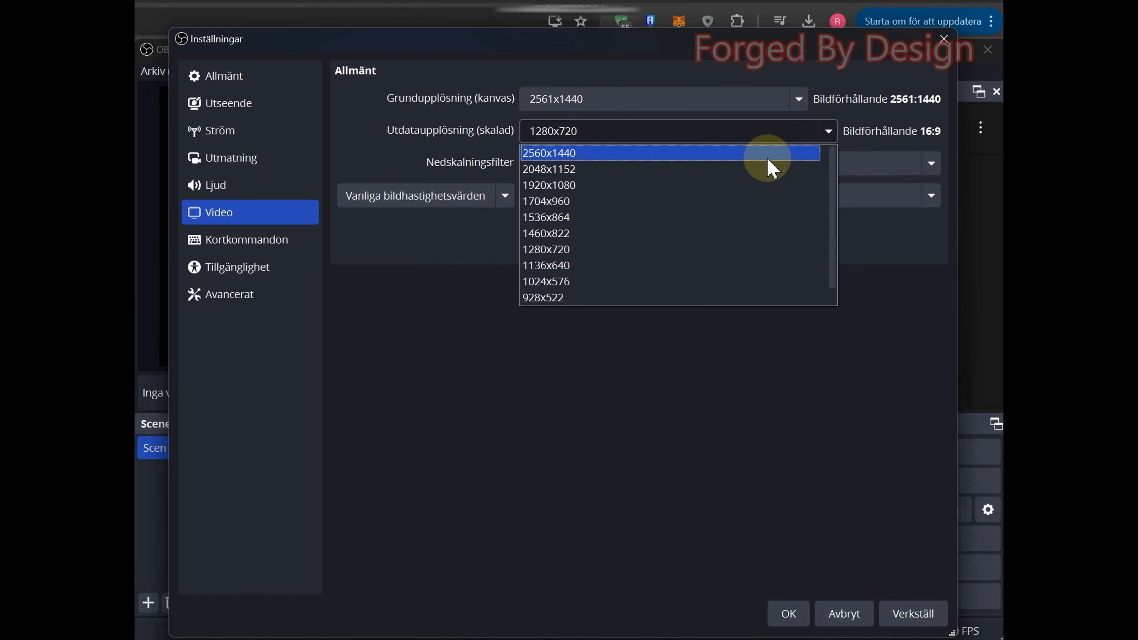
click(768, 155)
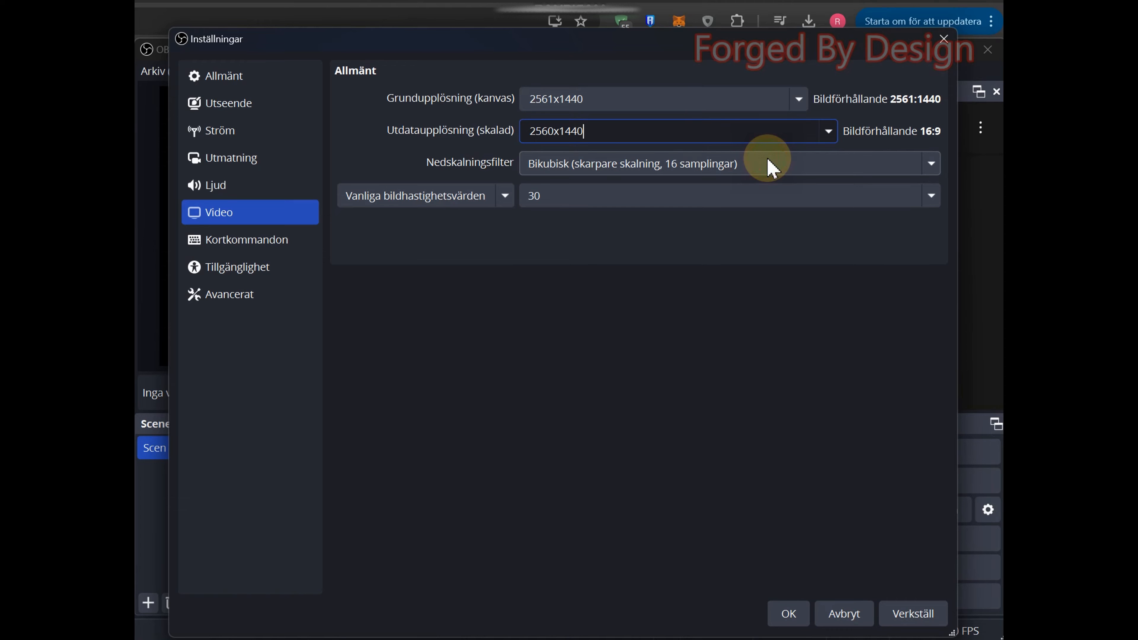
Step: Set the common frame rate value to 60 and apply the video settings
click(932, 198)
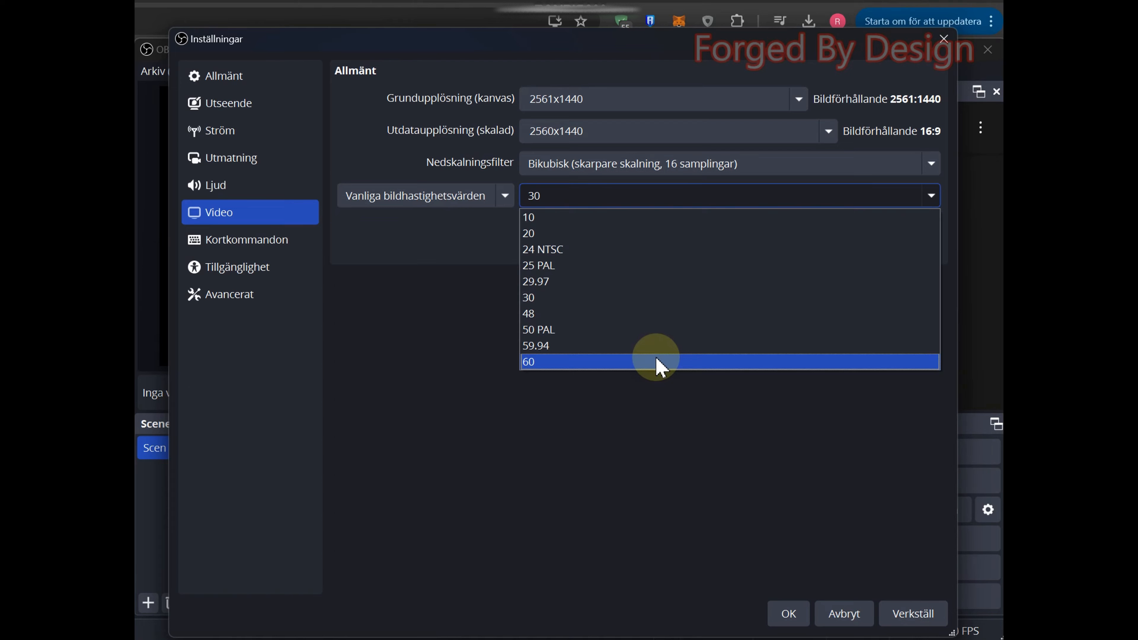
click(656, 362)
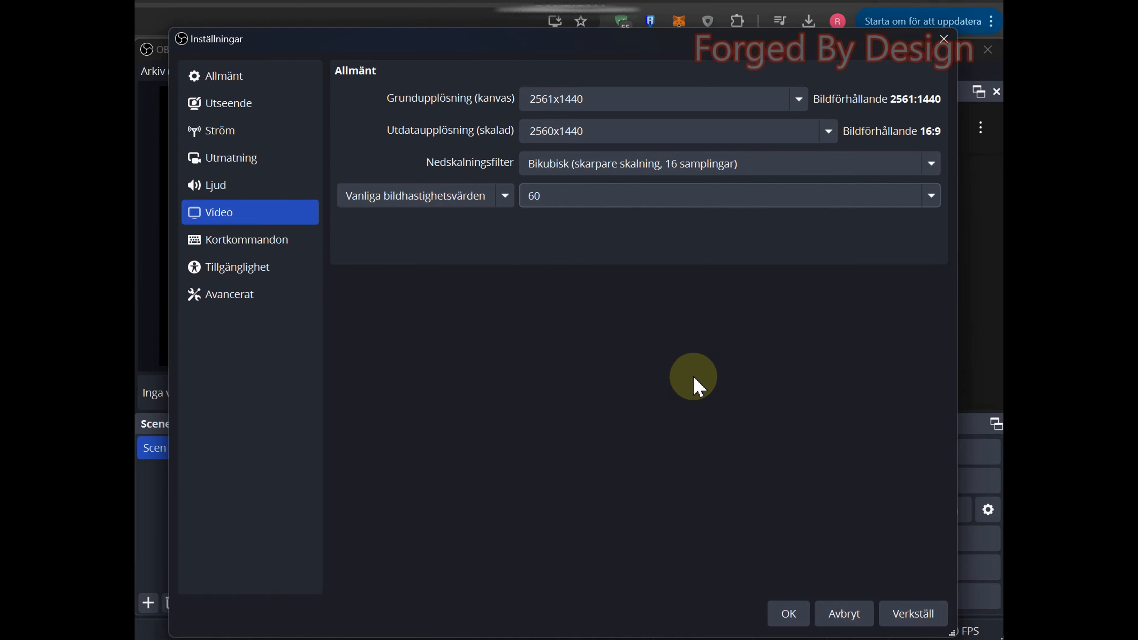
click(907, 619)
Step: Look over the start and stop recording hotkeys and the advanced settings, and close the settings dialog
click(282, 242)
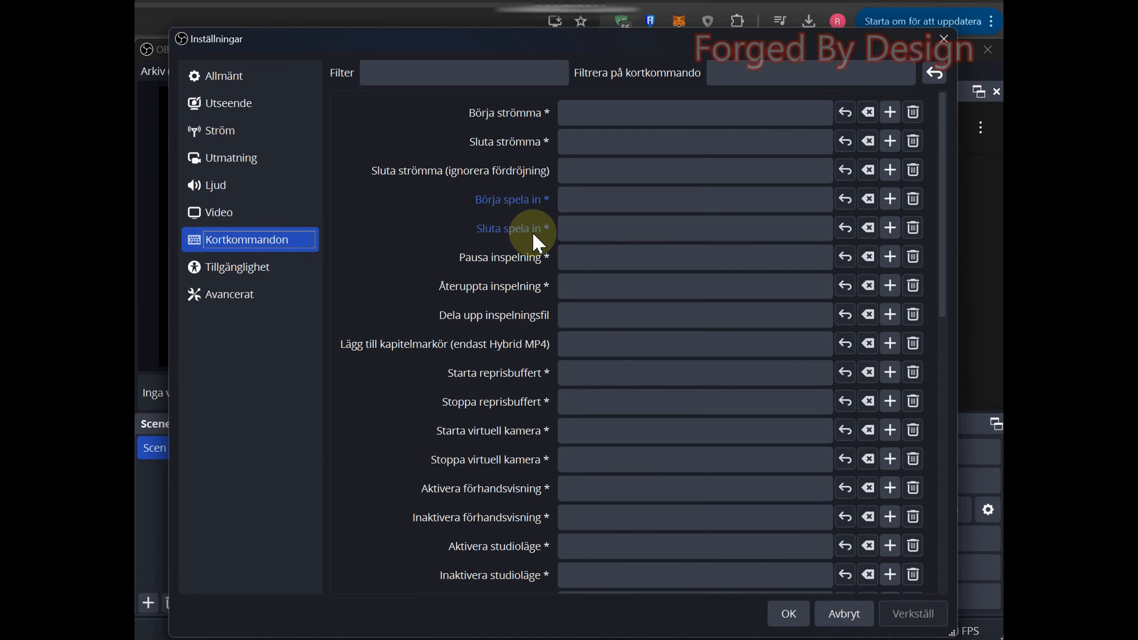
click(757, 195)
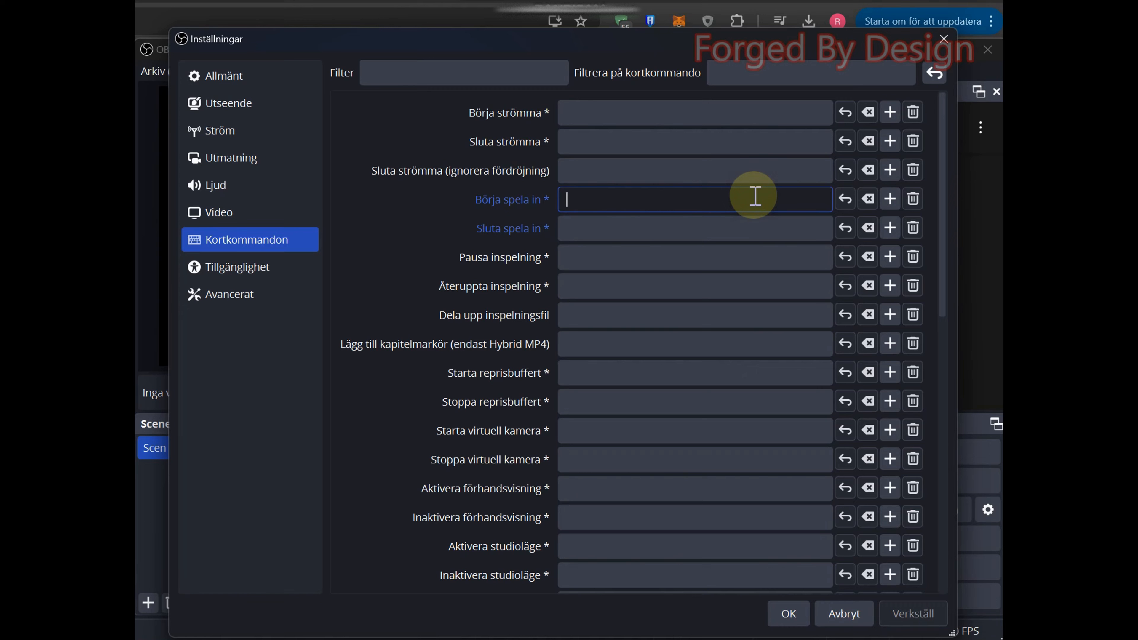
click(779, 224)
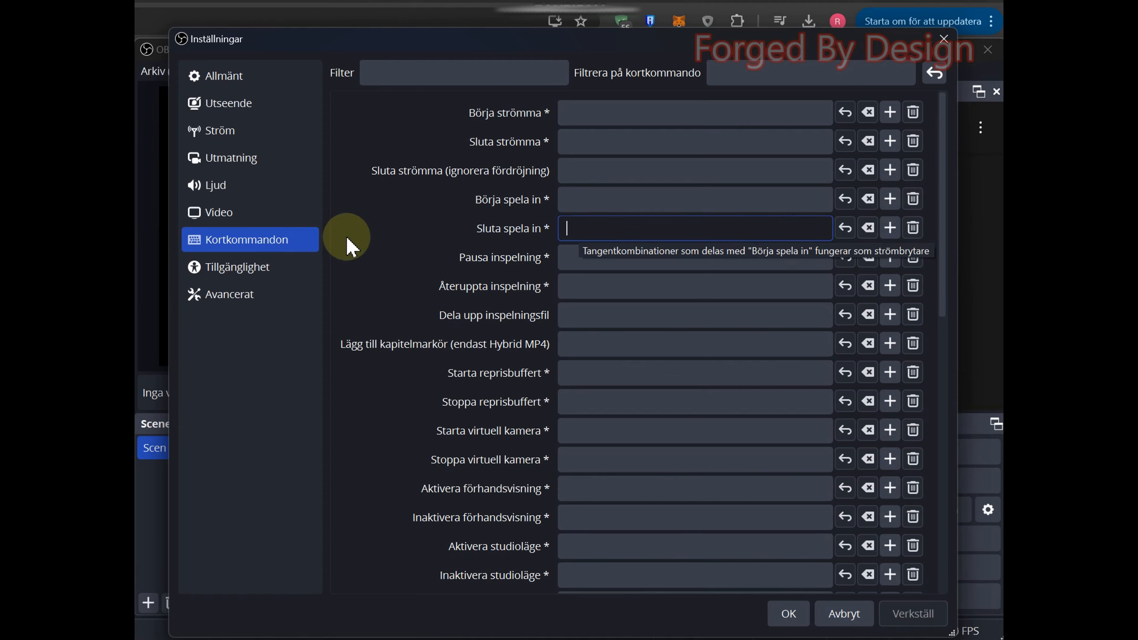
click(255, 296)
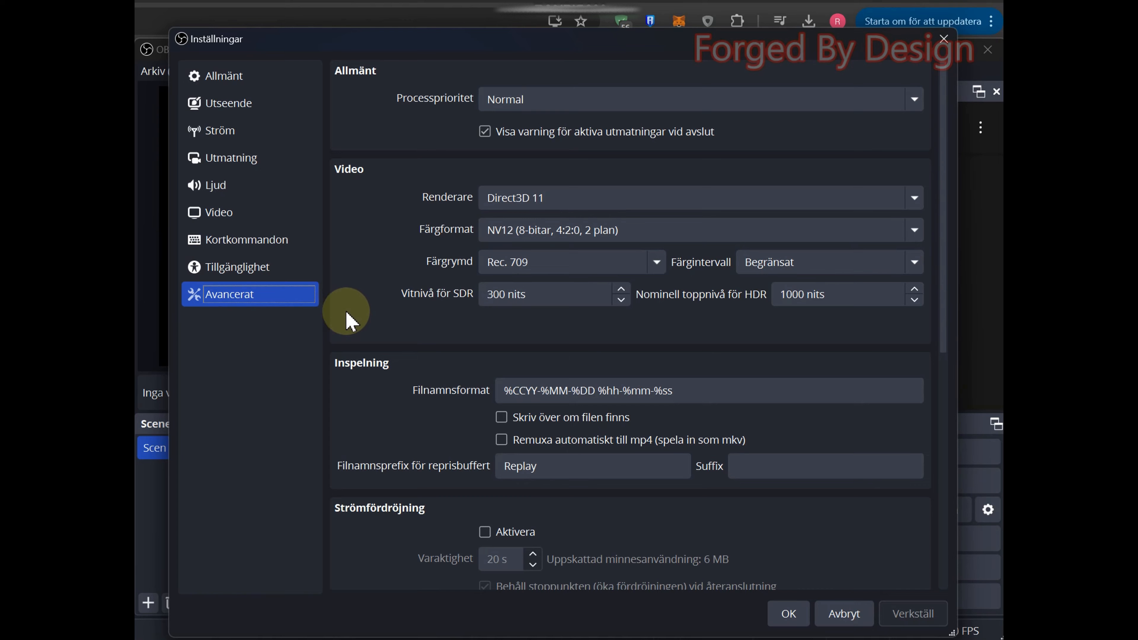
click(793, 616)
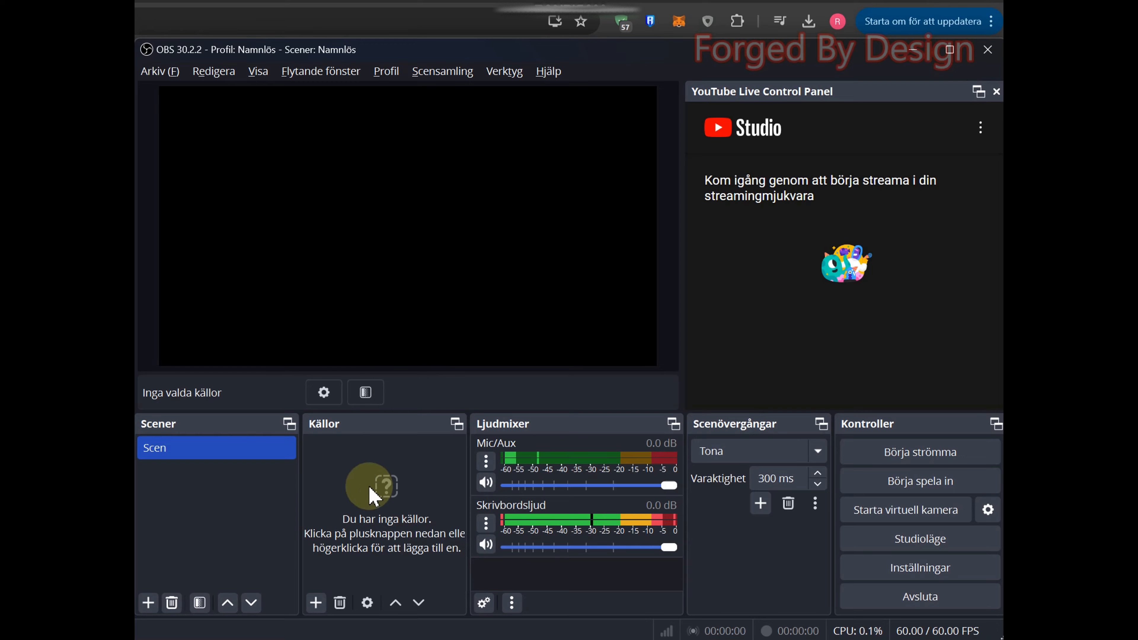
Step: Start adding a new Fönsterkälla (window capture) source to the scene
click(316, 603)
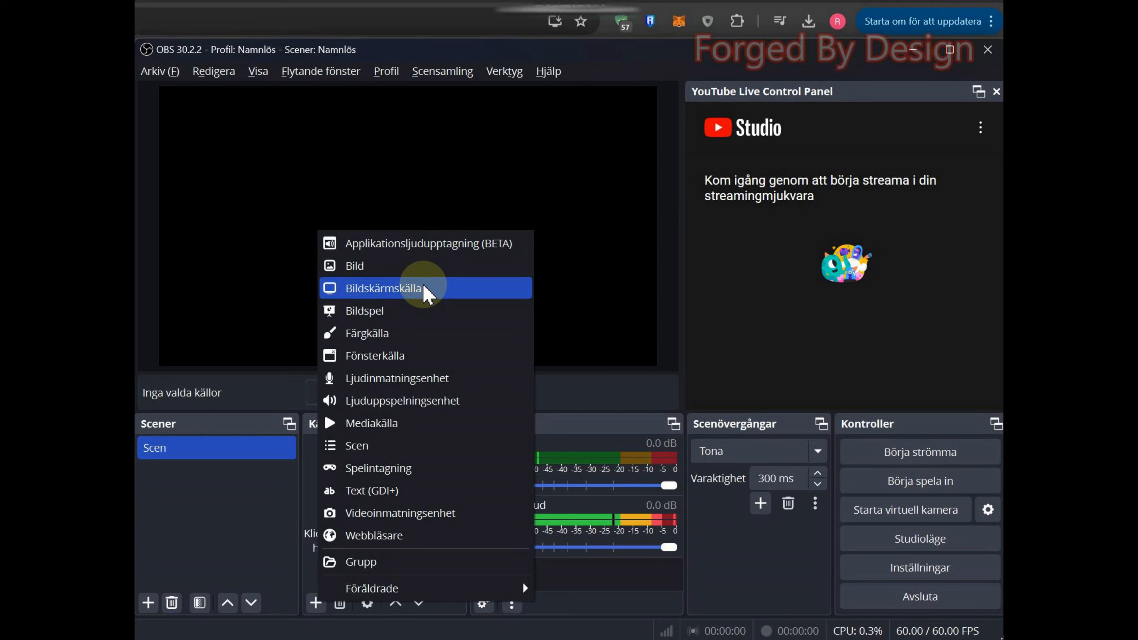
click(497, 355)
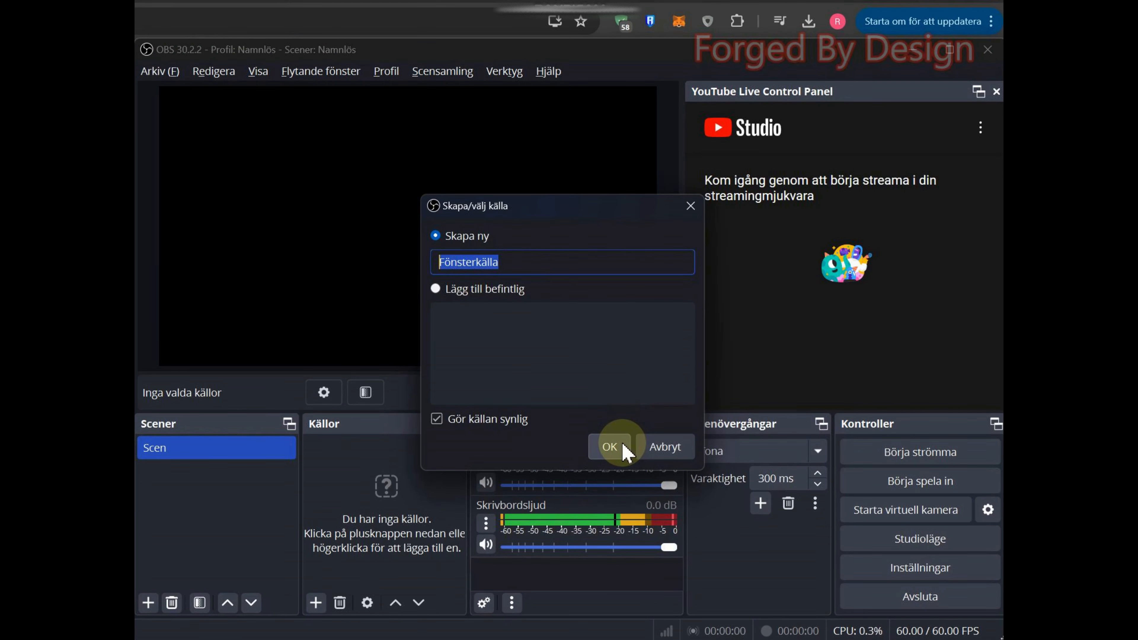